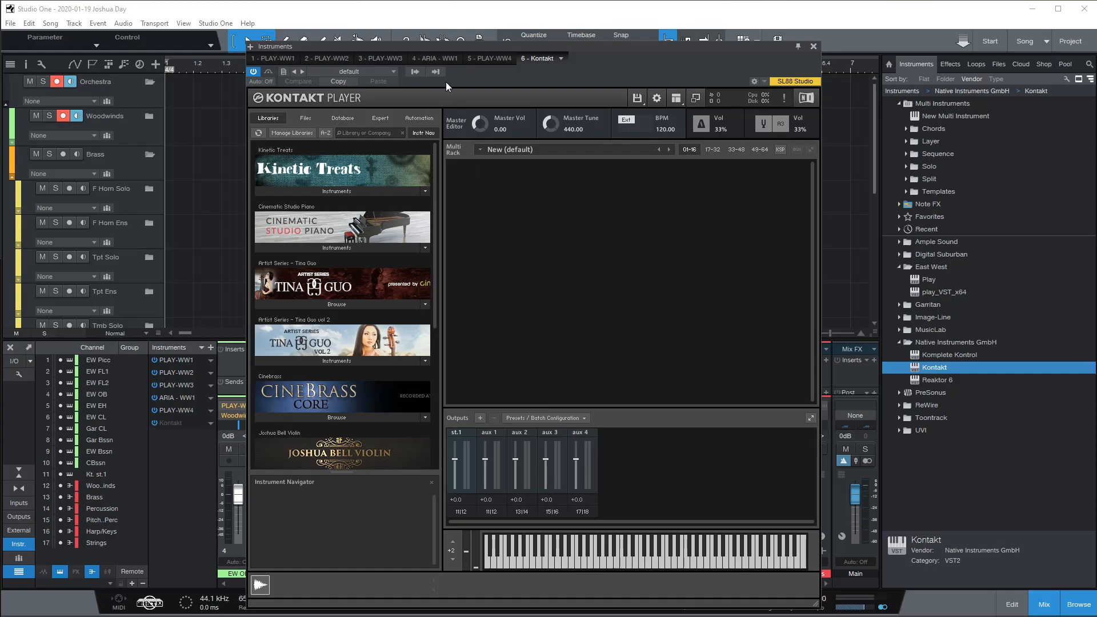
Step: Activate Kontakt outputs Kt. aux 1–4 and Kt. unassigned [1]–[3], then close the Kontakt Player window
click(412, 70)
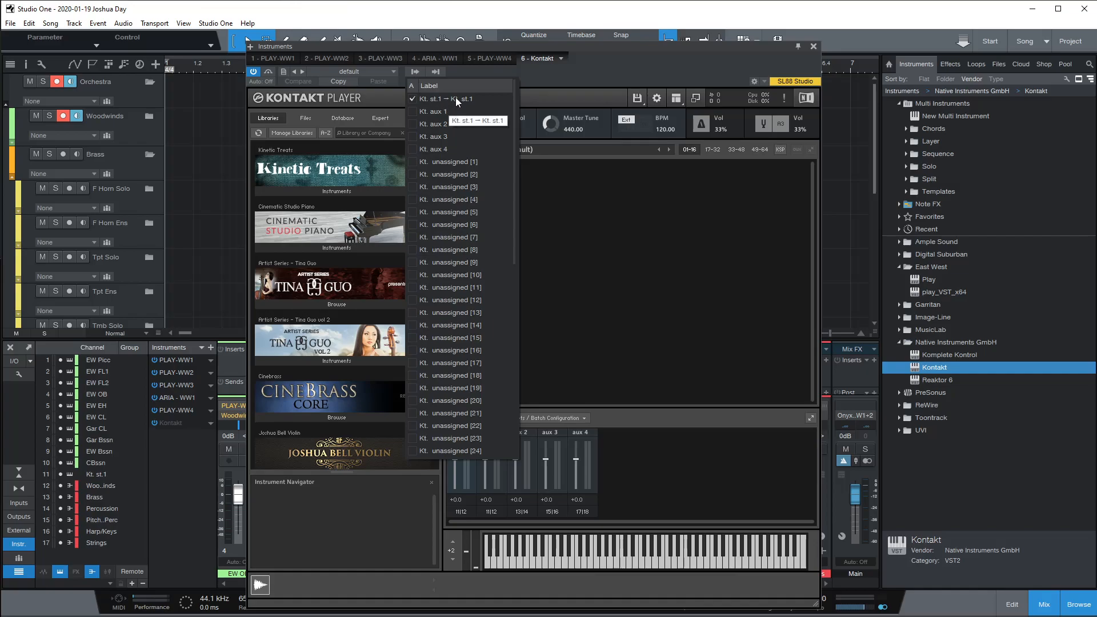
click(414, 112)
click(417, 124)
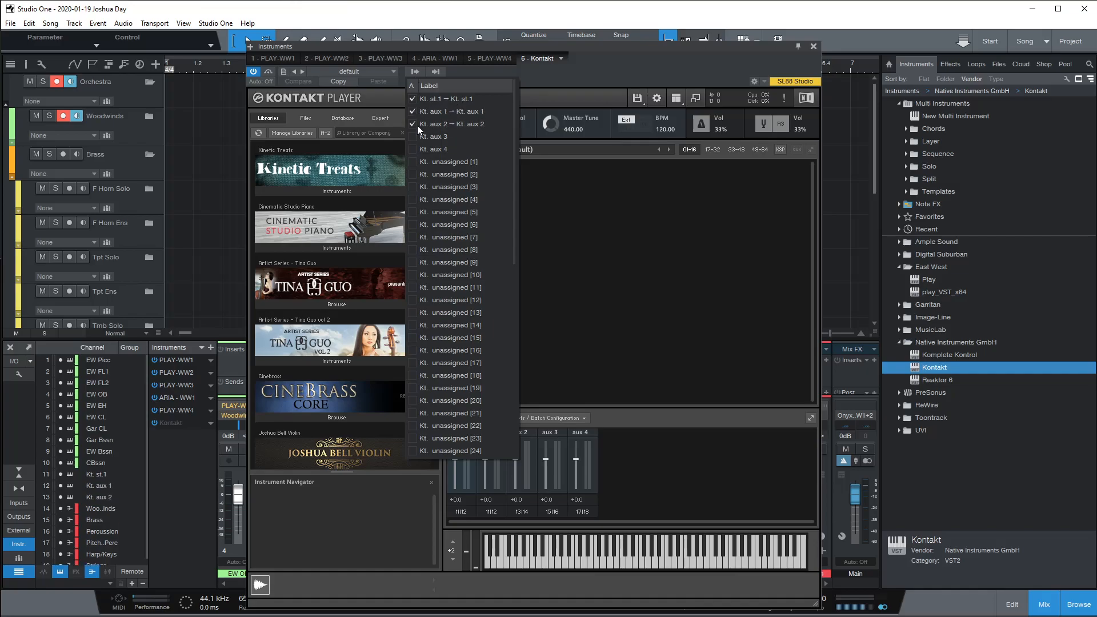
click(416, 136)
click(414, 147)
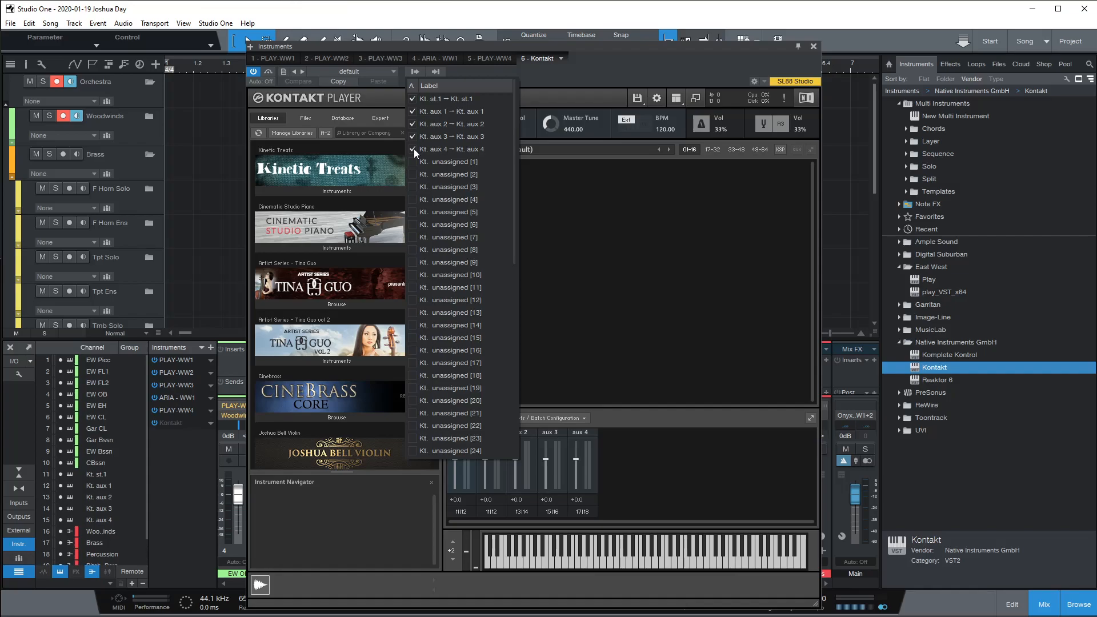
click(411, 162)
click(412, 175)
click(414, 186)
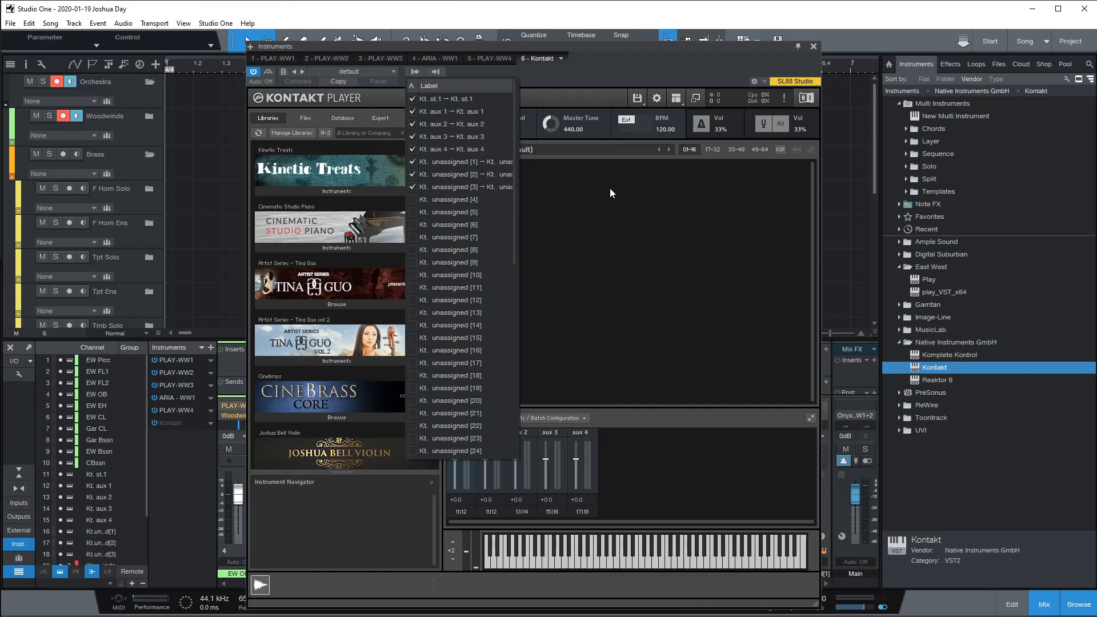
click(618, 71)
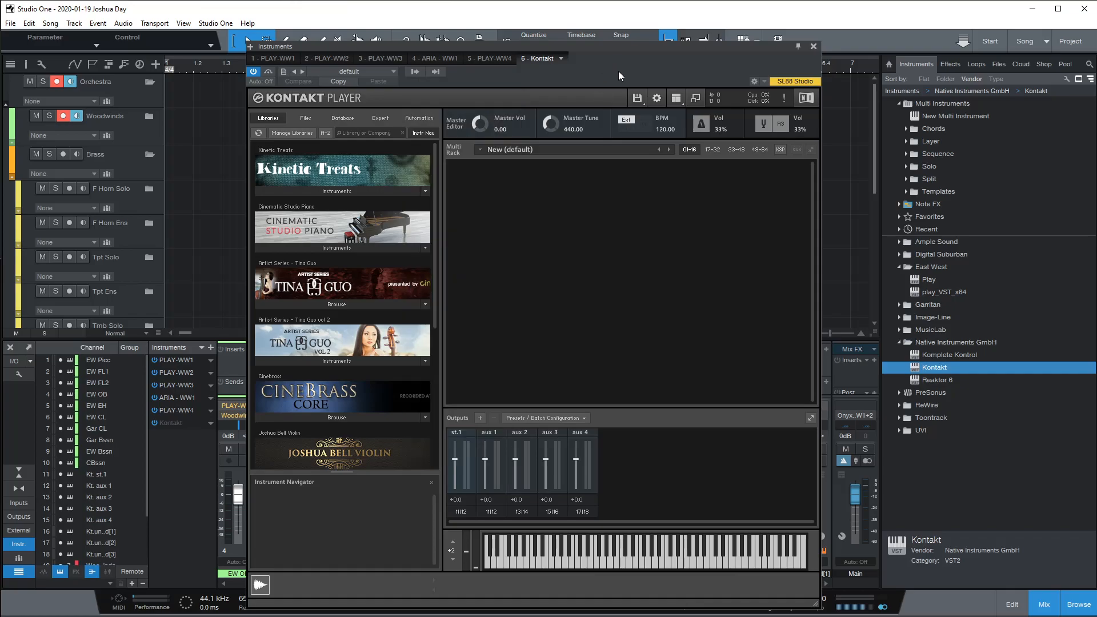
click(814, 46)
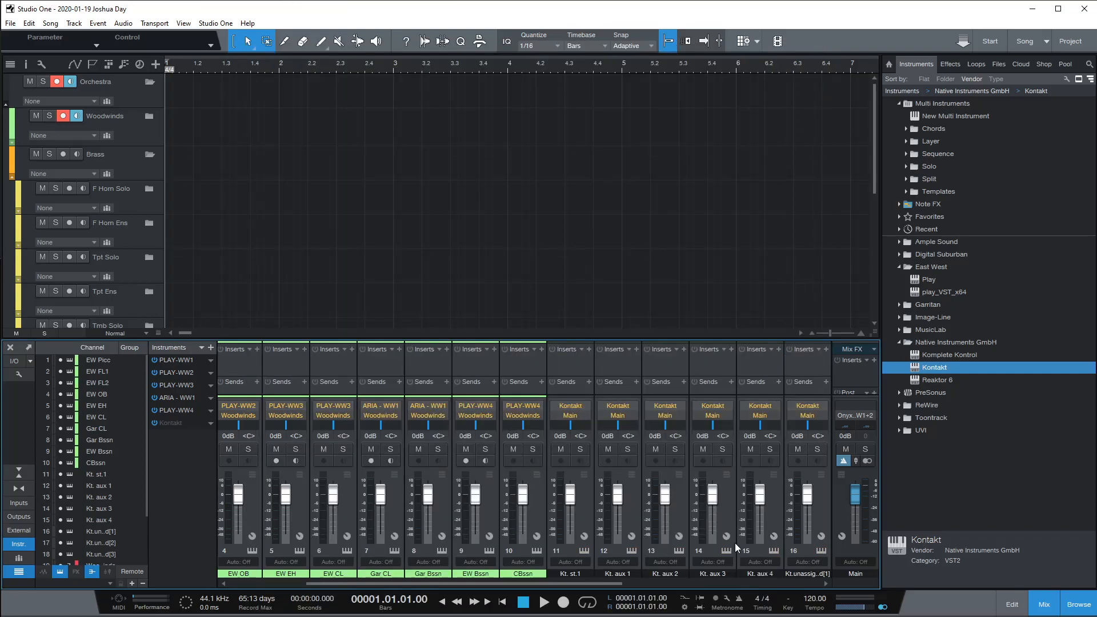
Step: Scroll the mixer to show the new Kt. channels, then reopen the Kontakt Player window
drag(592, 584, 690, 576)
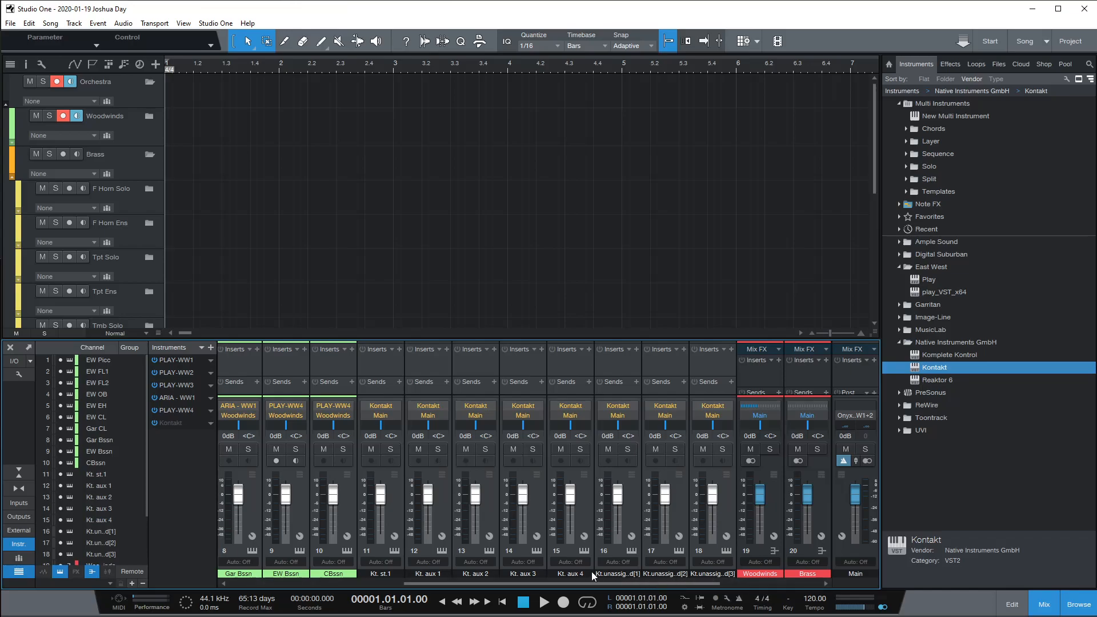
scroll(512, 582, left, 1)
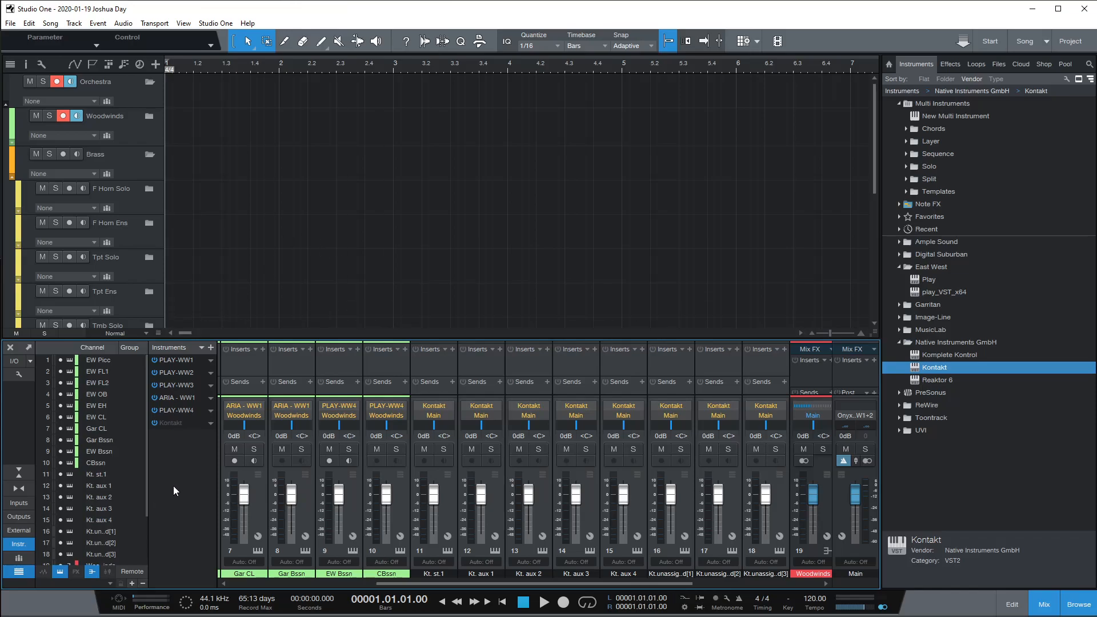
click(178, 421)
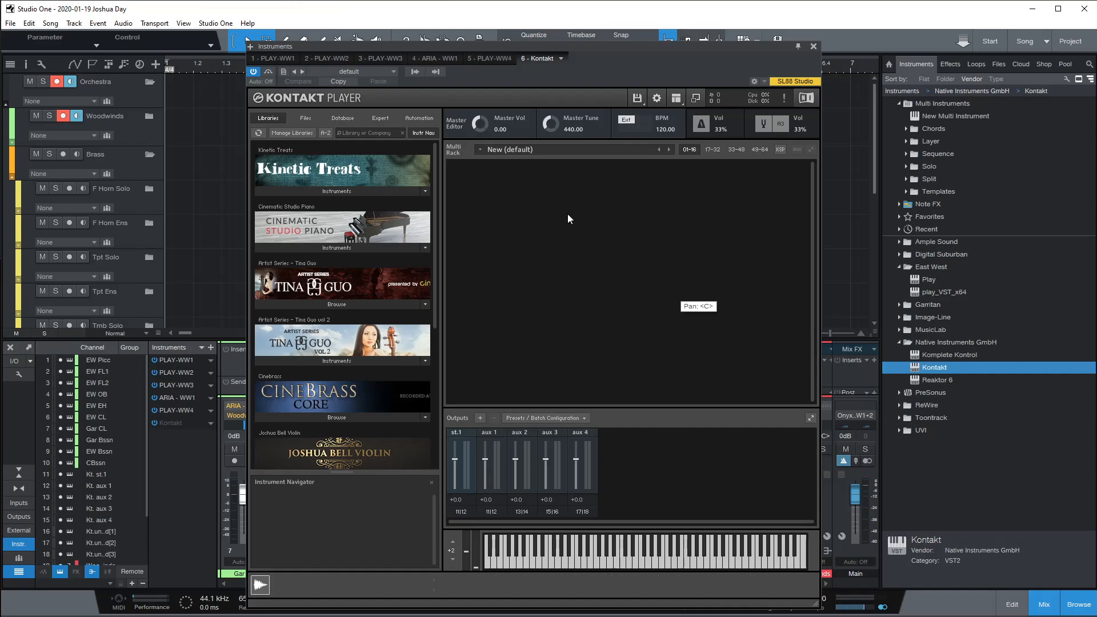
Step: Deactivate Kontakt outputs Kt. st.1, aux 1–4 and unassigned [1]–[3]
click(414, 74)
click(412, 100)
click(410, 112)
click(412, 124)
click(411, 137)
click(412, 150)
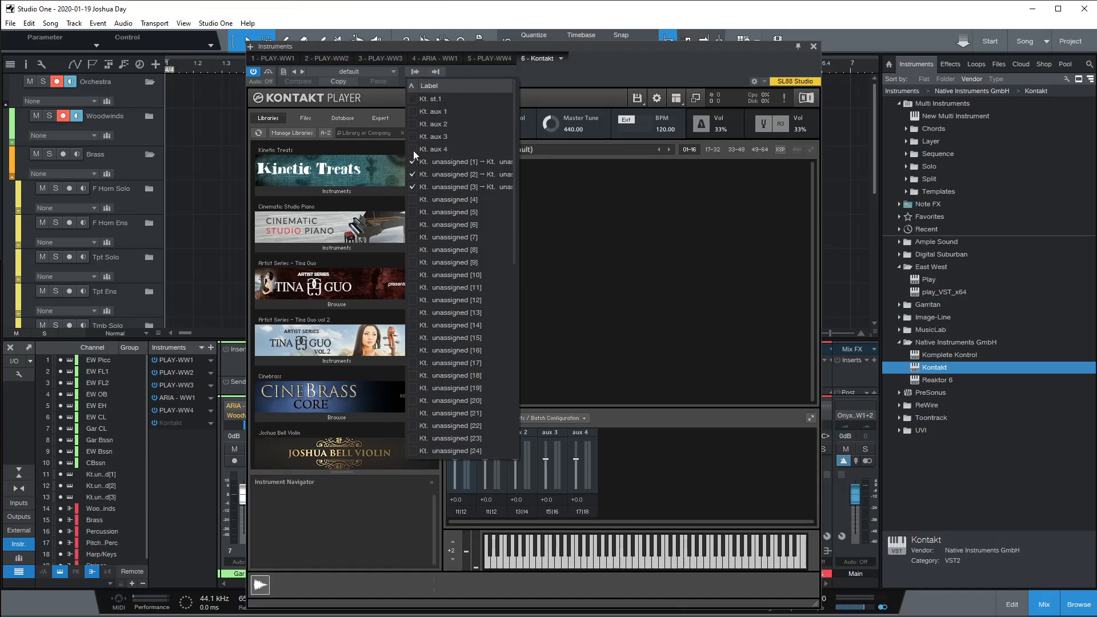
click(412, 163)
click(416, 175)
click(416, 184)
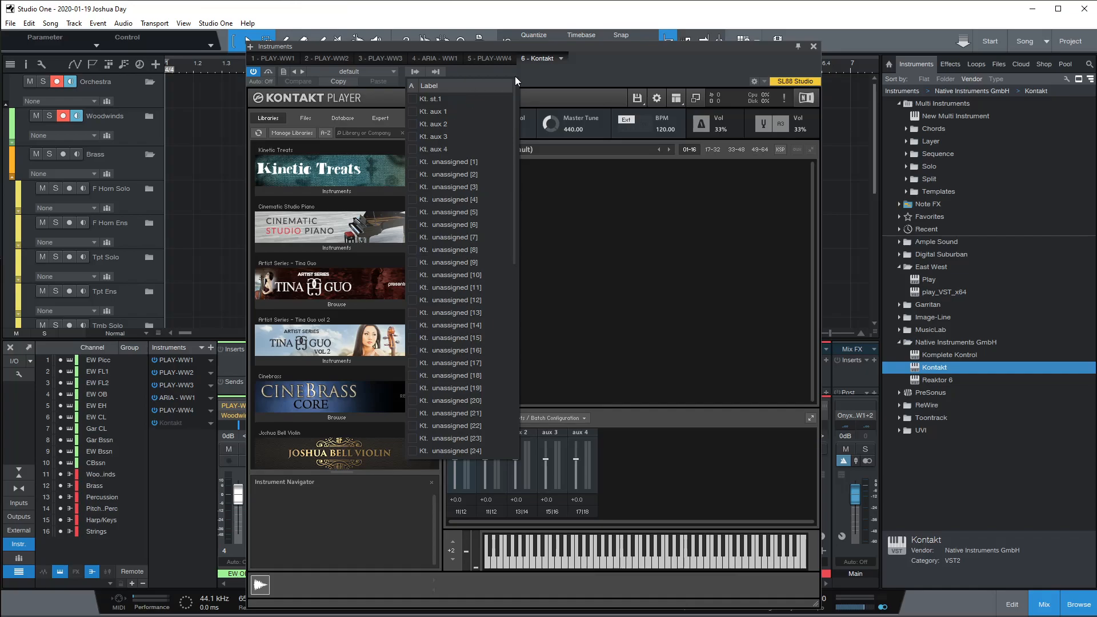
click(536, 74)
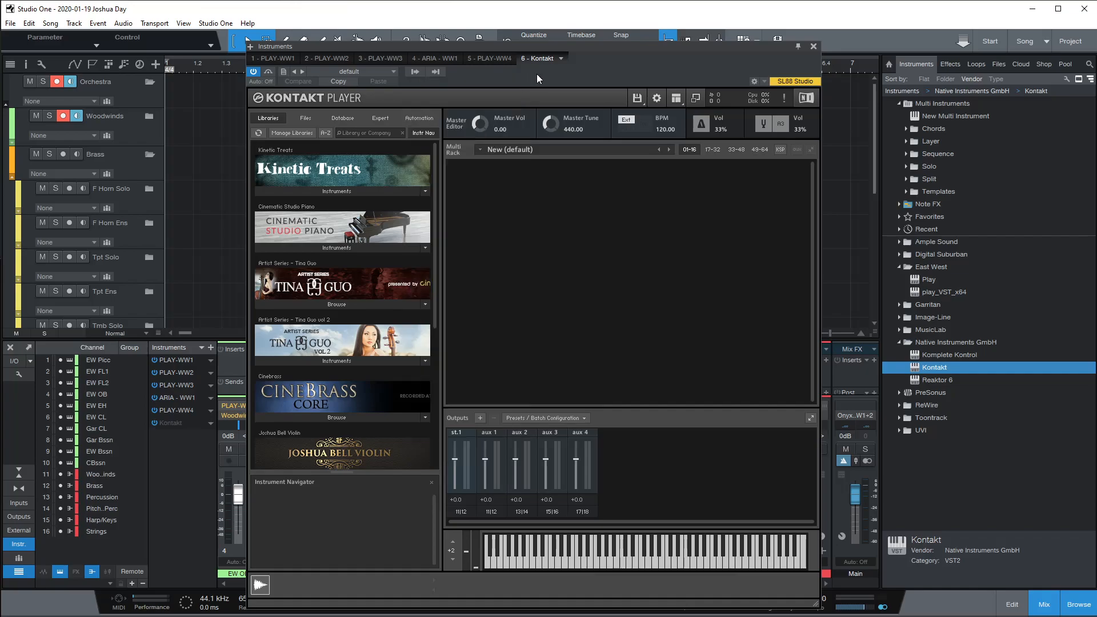
Step: Begin adding Kontakt output channels, raise the quantity, and bring up the host output choices
click(479, 419)
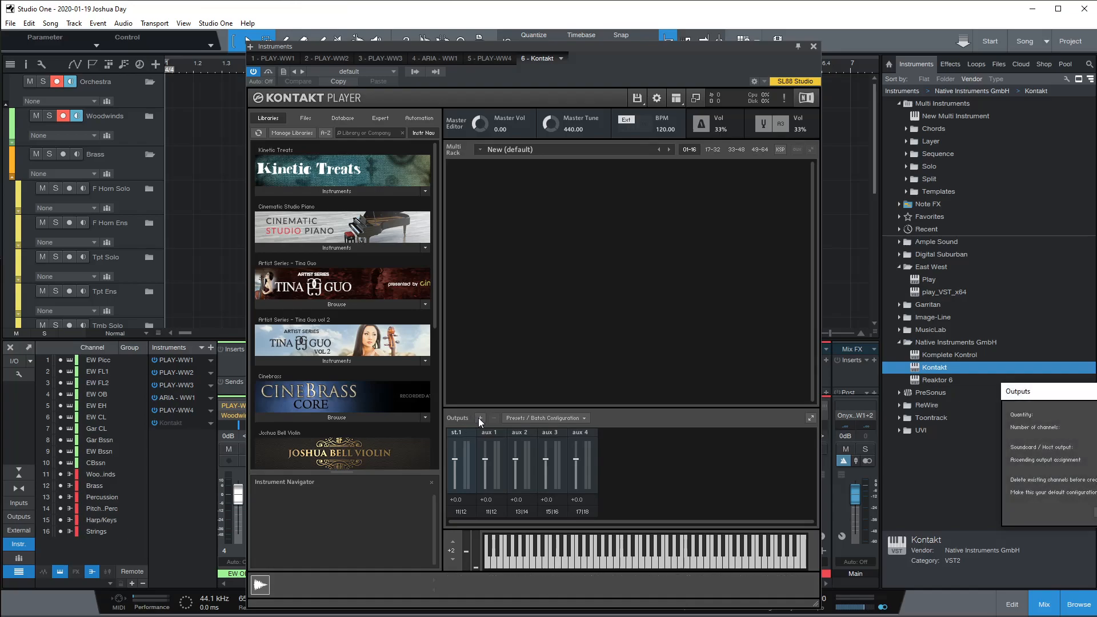
drag(1084, 399, 621, 258)
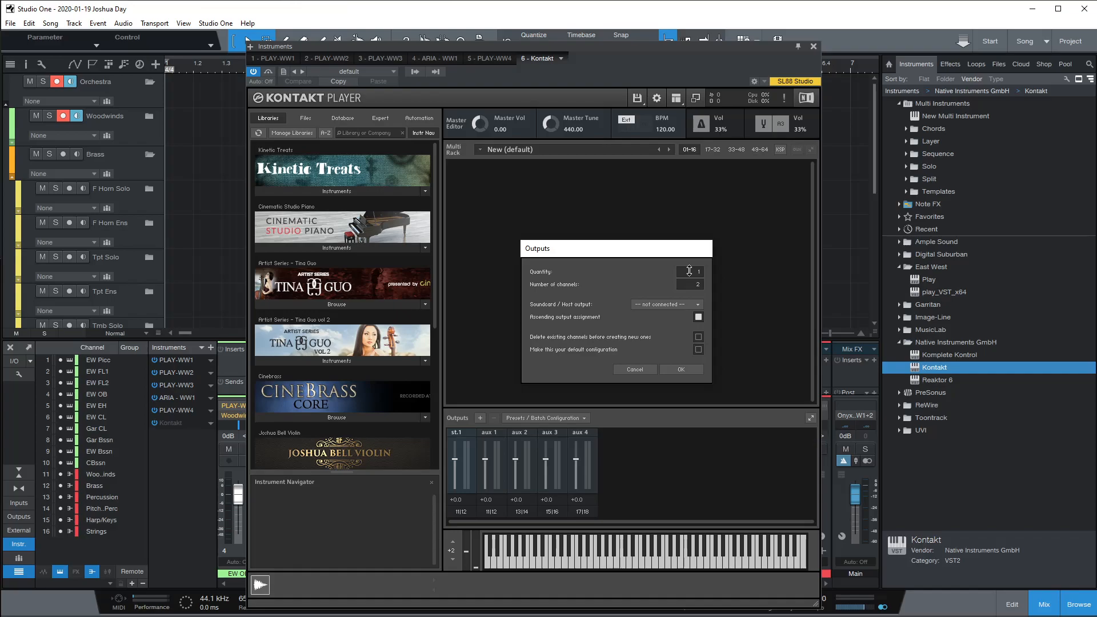
drag(689, 266, 688, 256)
click(657, 303)
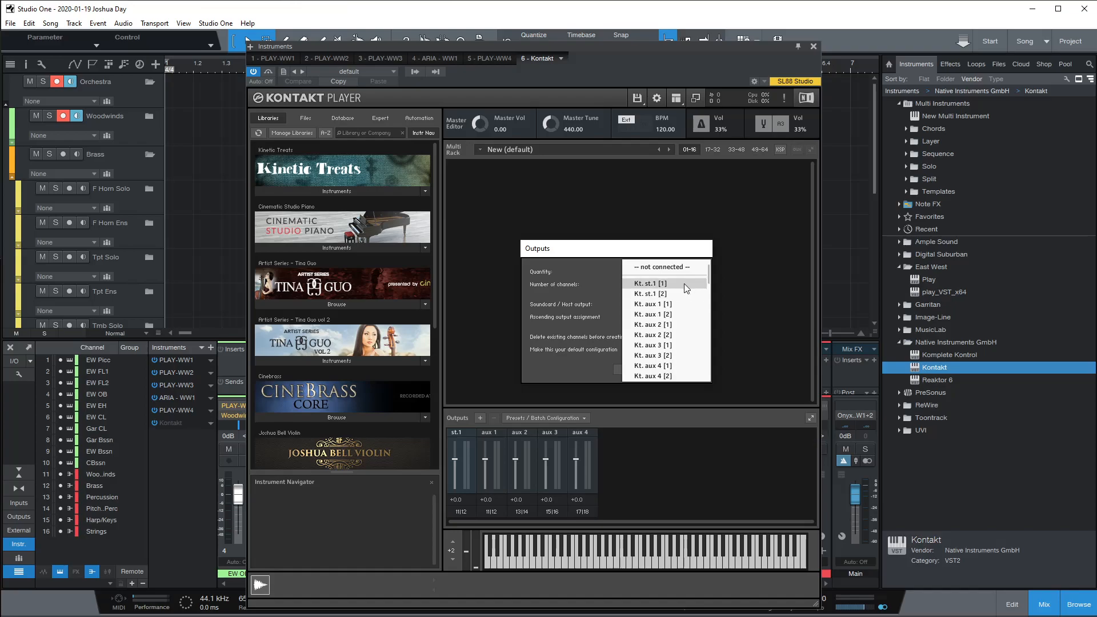
Step: Create 8 stereo outputs starting at Kt. unassigned [1], giving st.1–st.8 beside aux 1–4
scroll(690, 286, down, 4)
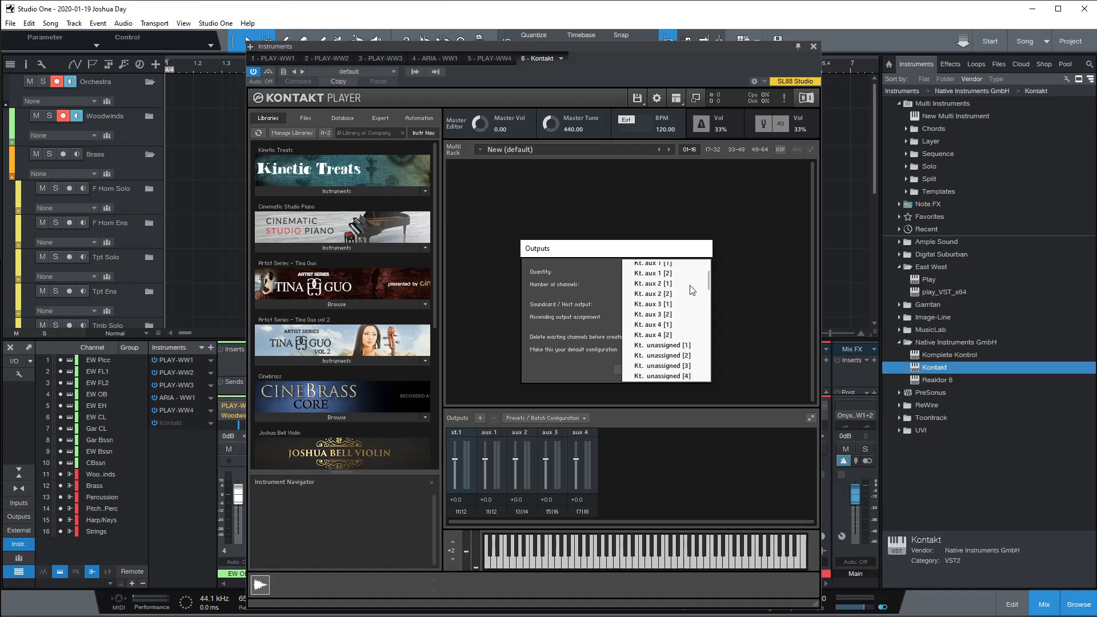
scroll(684, 294, down, 1)
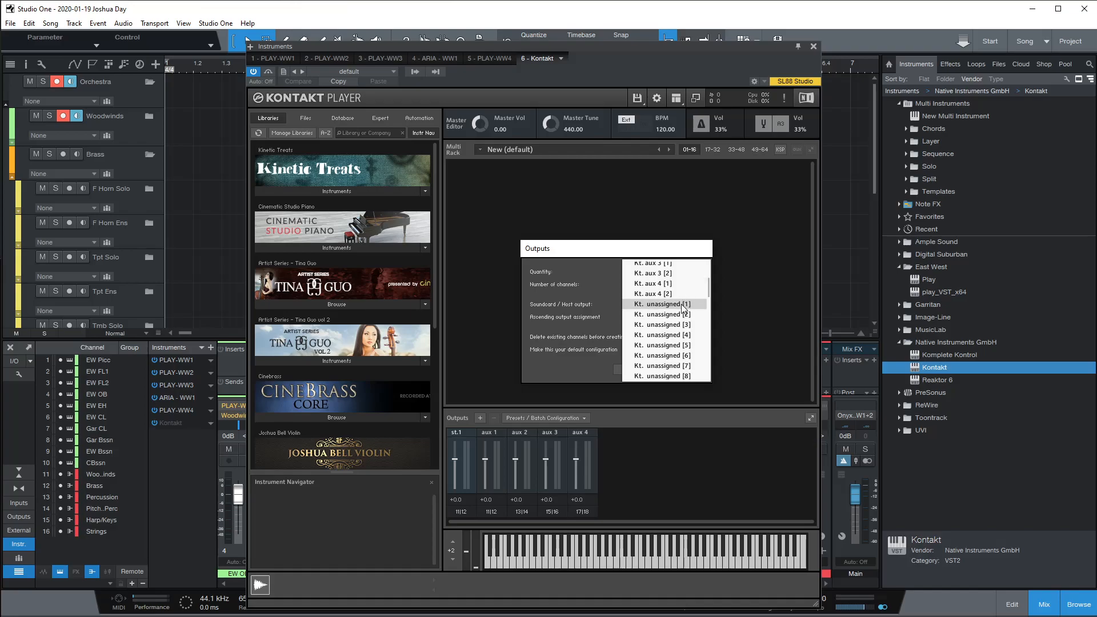
click(684, 306)
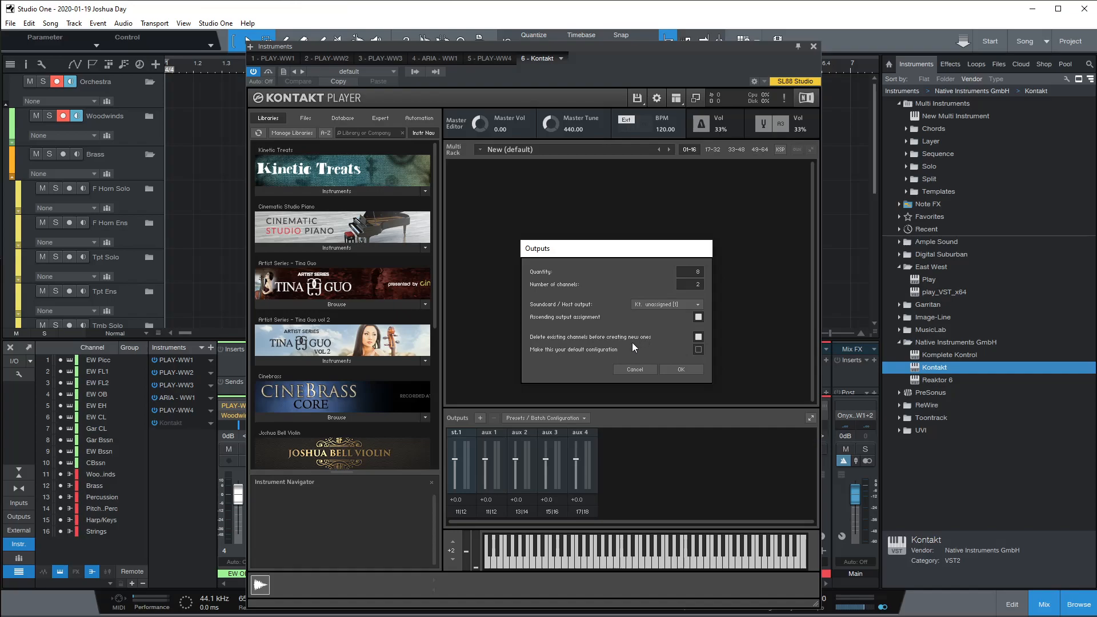
click(678, 369)
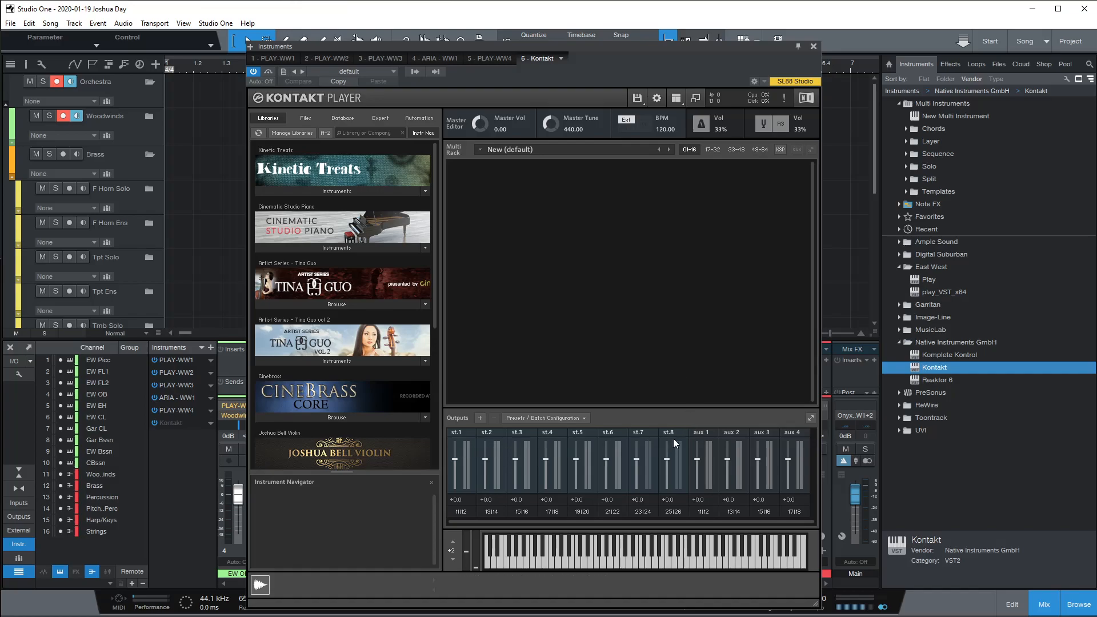
click(416, 72)
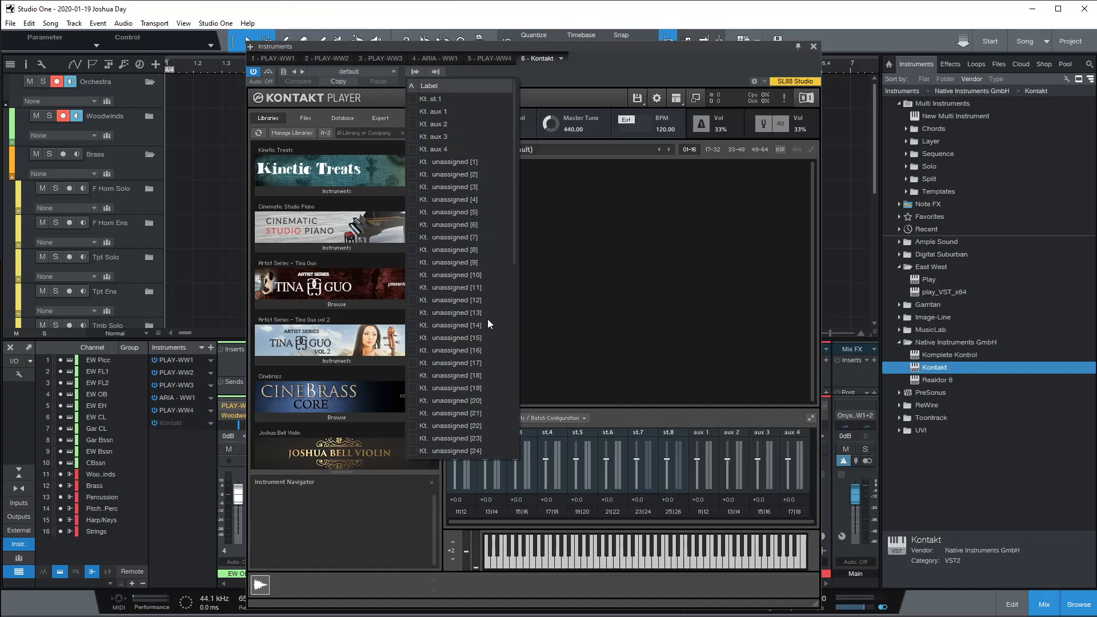
click(569, 77)
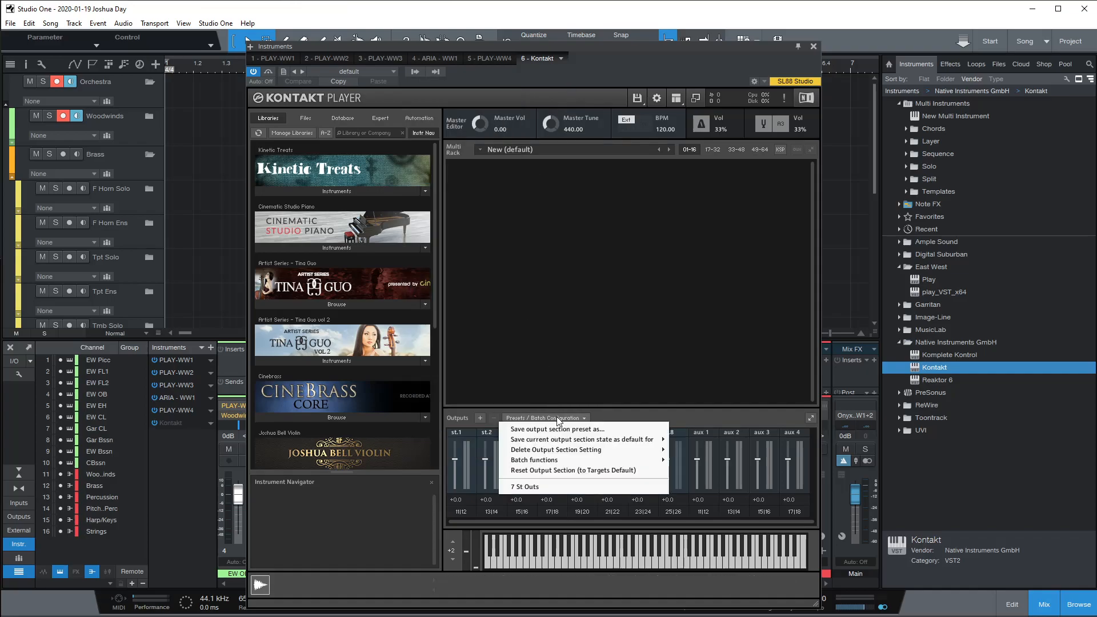
Step: Save the current output section as the VST Plugin default, then close the Kontakt window
mouse_move(588, 440)
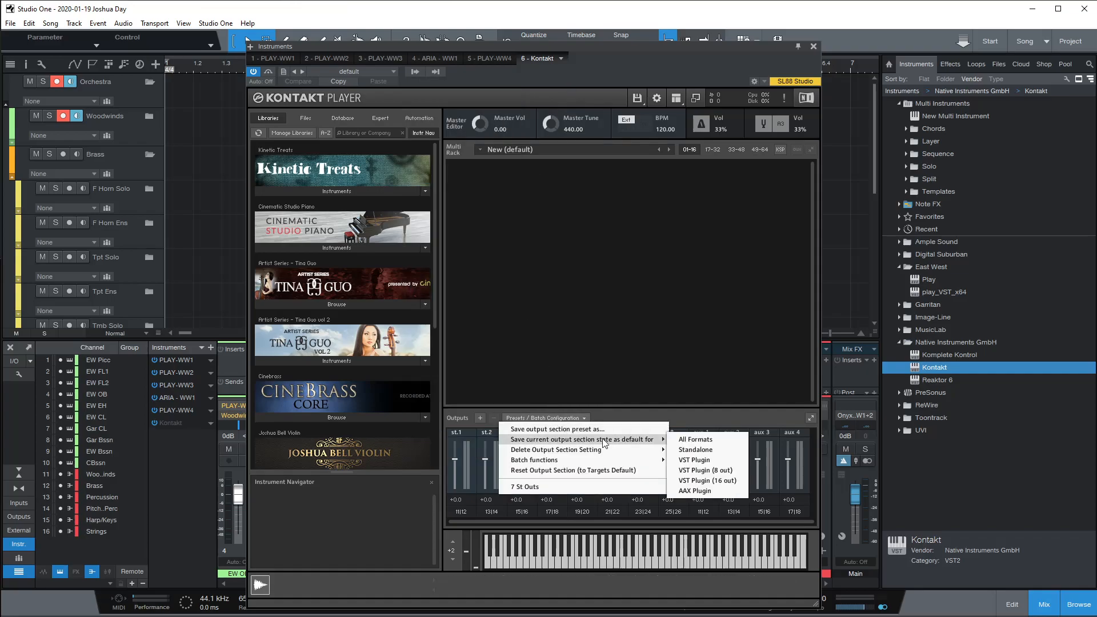
click(705, 463)
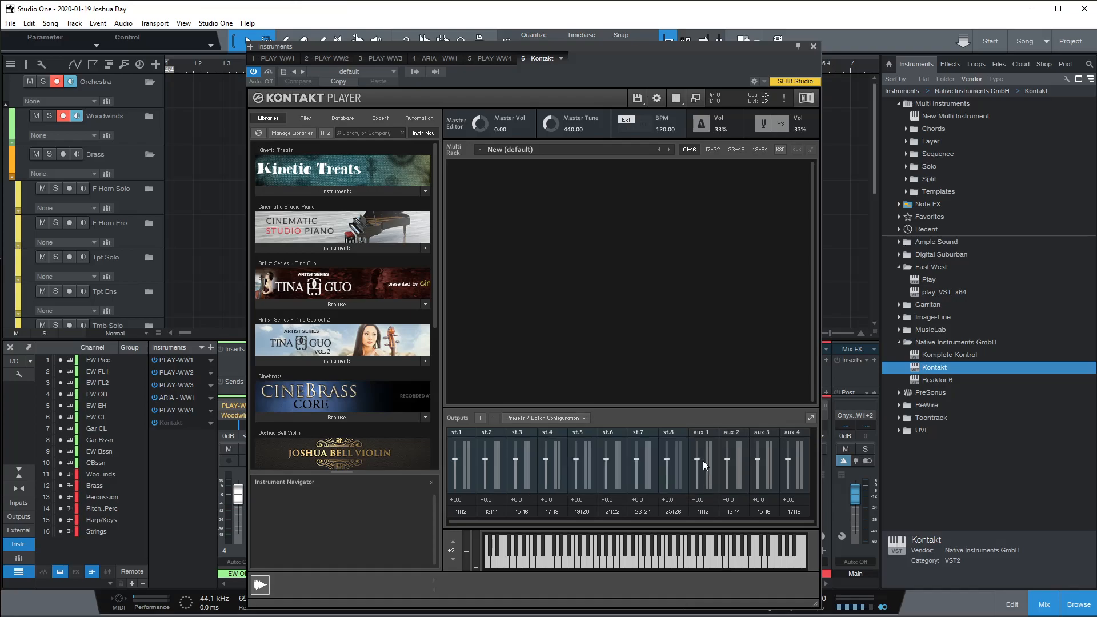
click(814, 46)
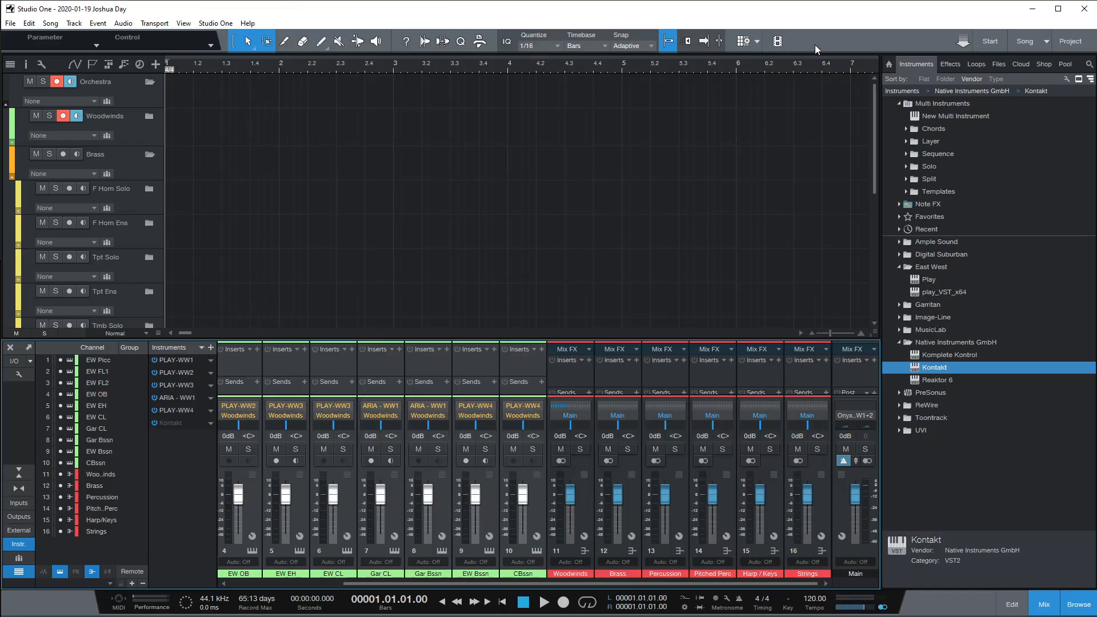
Step: Remove the Kontakt instrument and add a fresh Native Instruments Kontakt instance
click(210, 424)
click(232, 543)
click(210, 348)
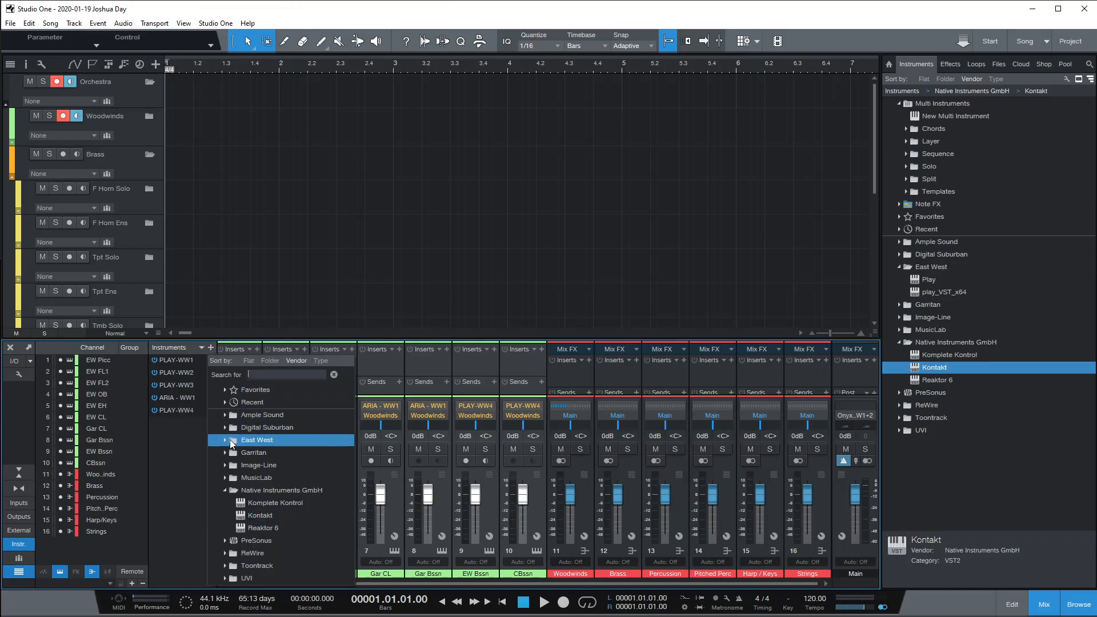
click(239, 514)
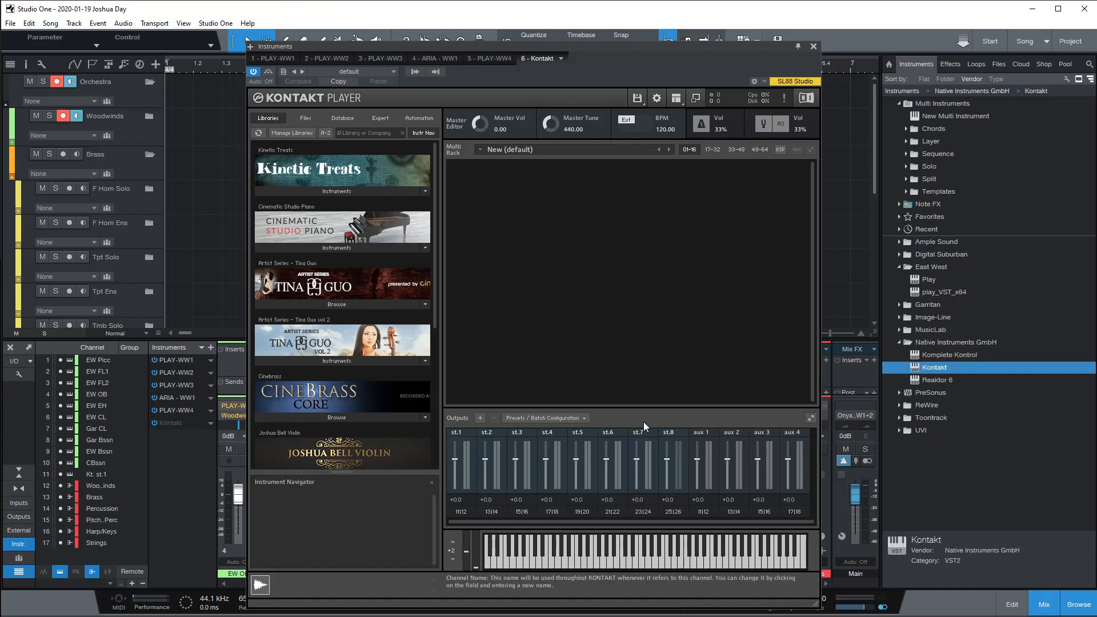
click(415, 72)
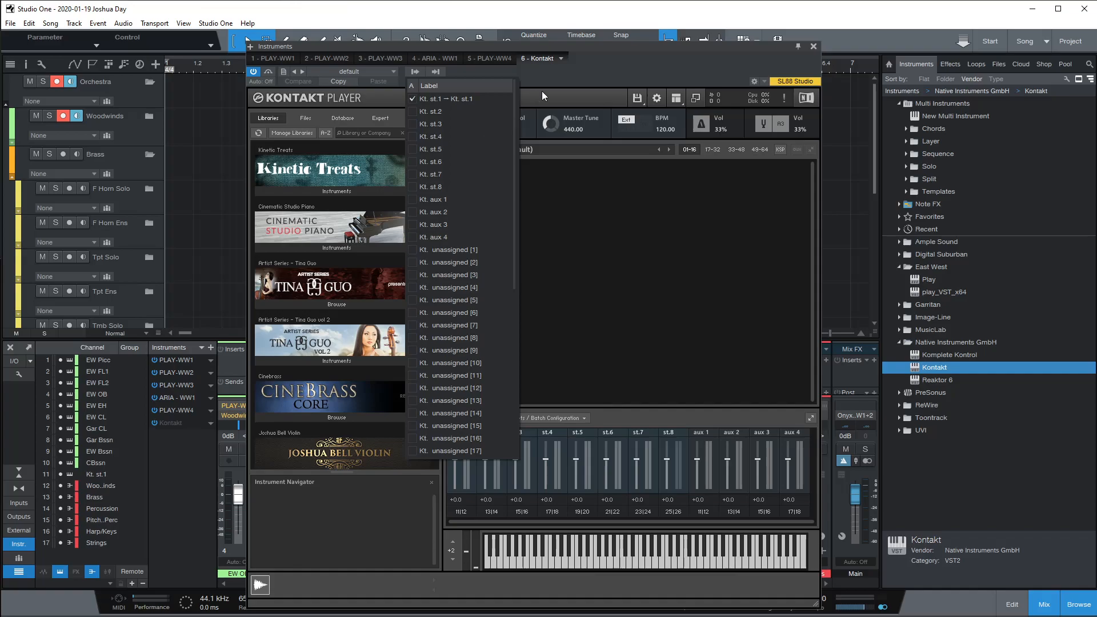
click(580, 68)
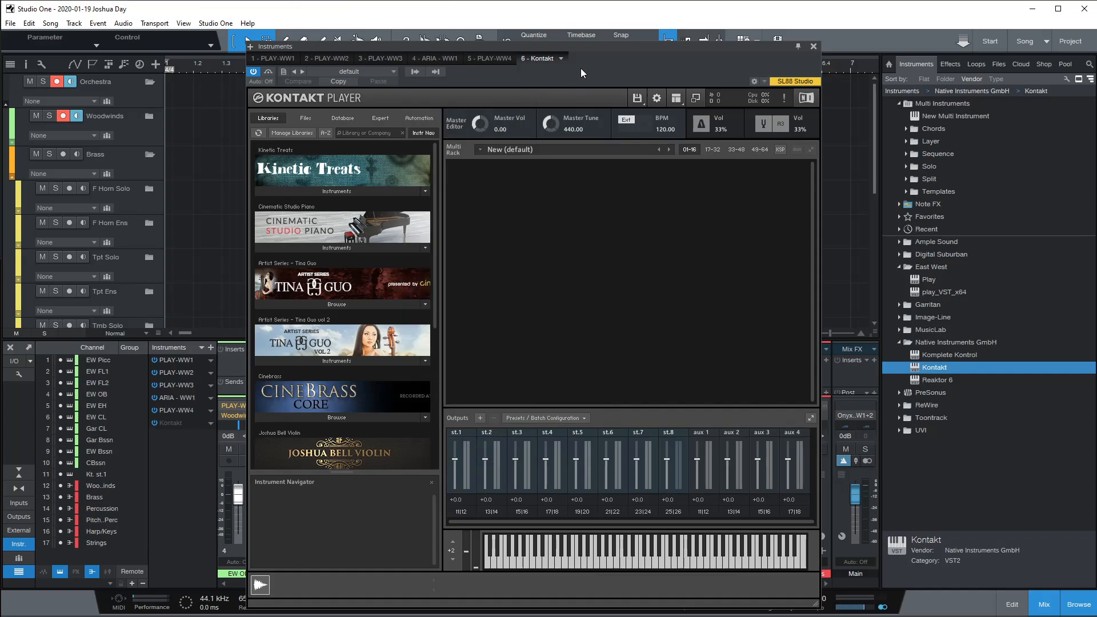